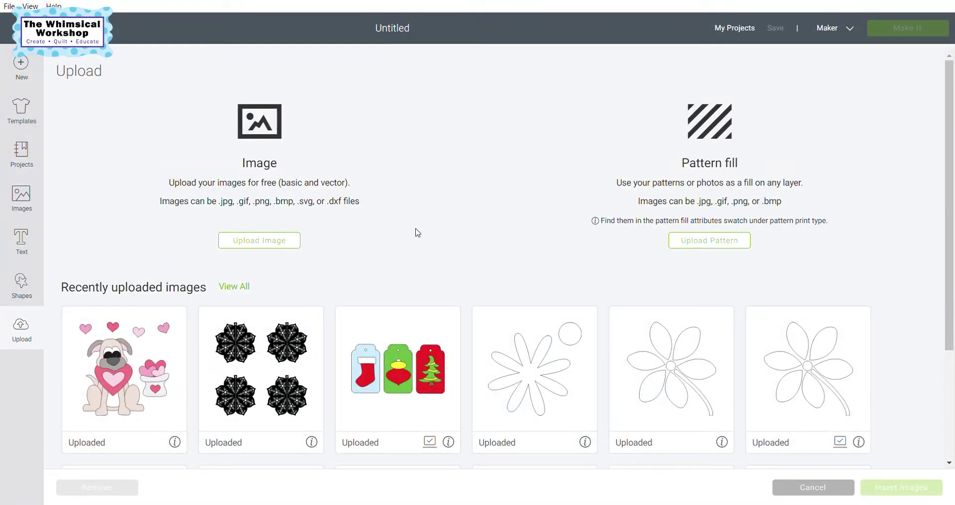
- Insert the uploaded puppy image with the hearts onto the canvas
click(116, 348)
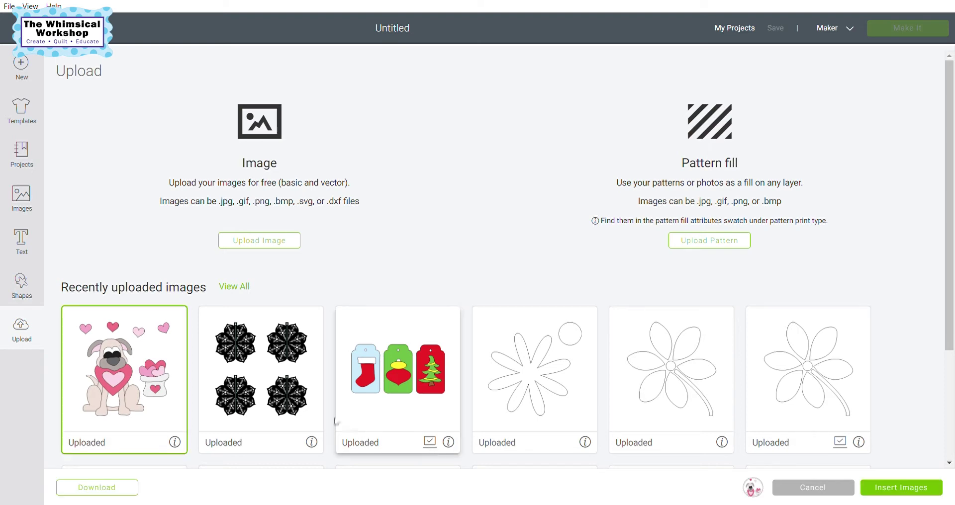
click(909, 495)
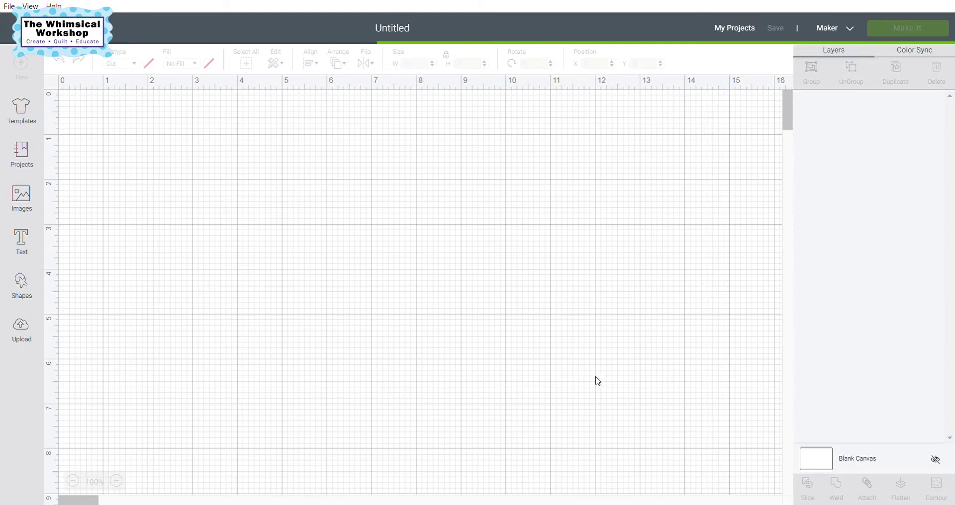
- Examine the inserted puppy design on the canvas and the individual cut layers in its group
scroll(669, 358, down, 8)
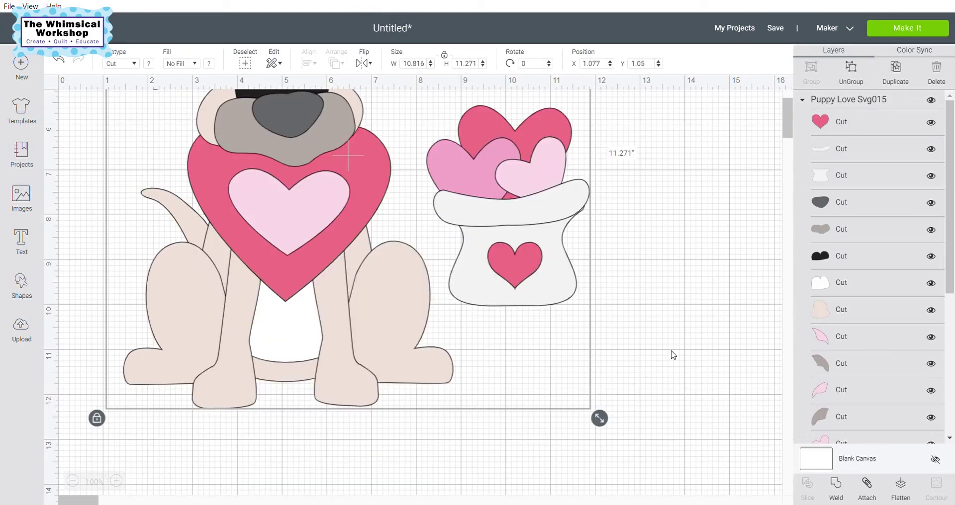
scroll(672, 354, up, 8)
scroll(672, 354, down, 6)
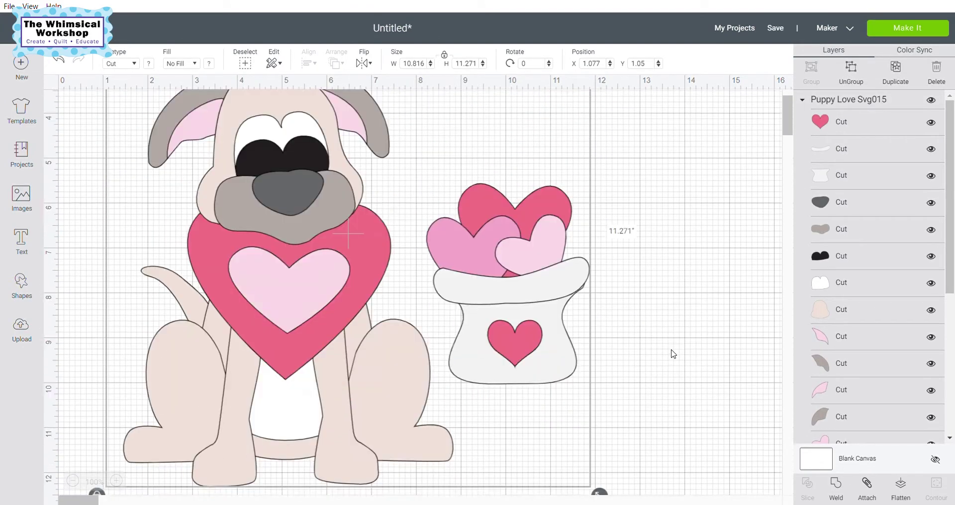
scroll(671, 352, up, 5)
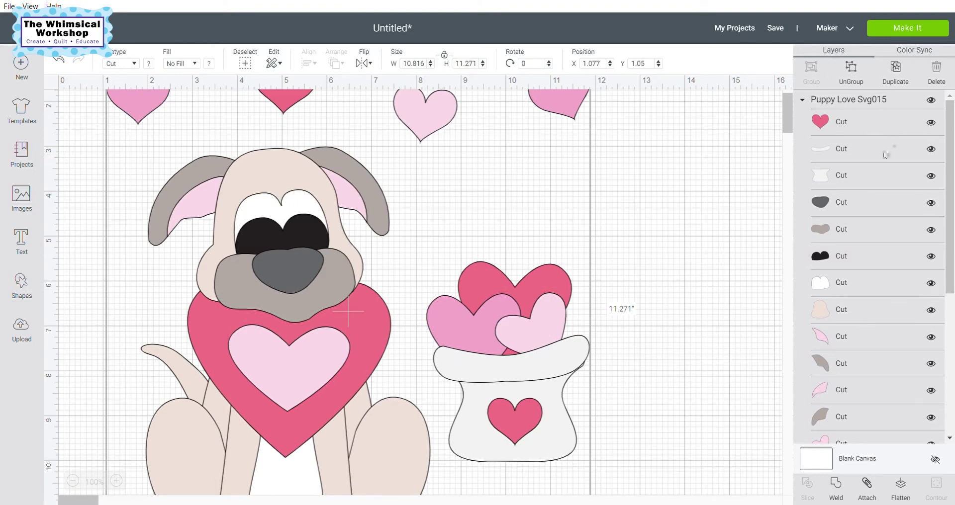
scroll(863, 194, down, 3)
scroll(860, 201, down, 4)
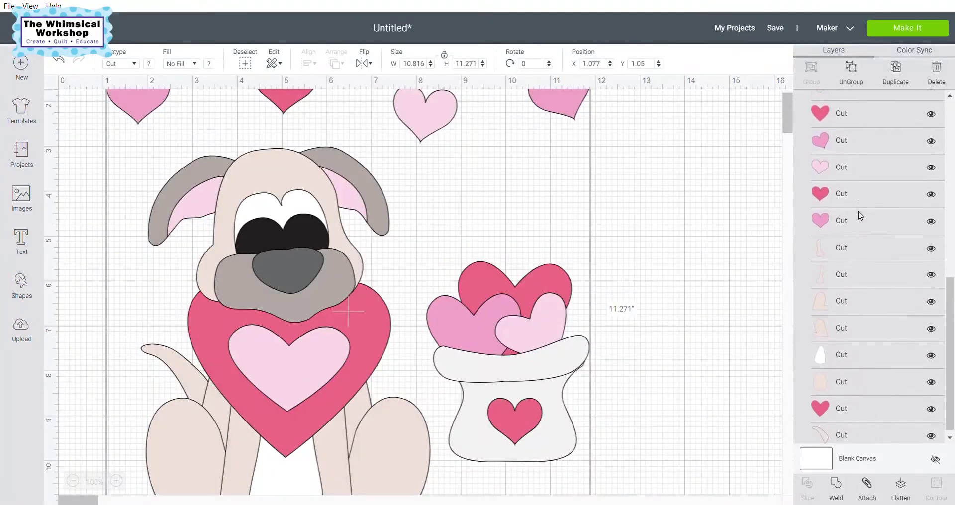
scroll(885, 420, up, 7)
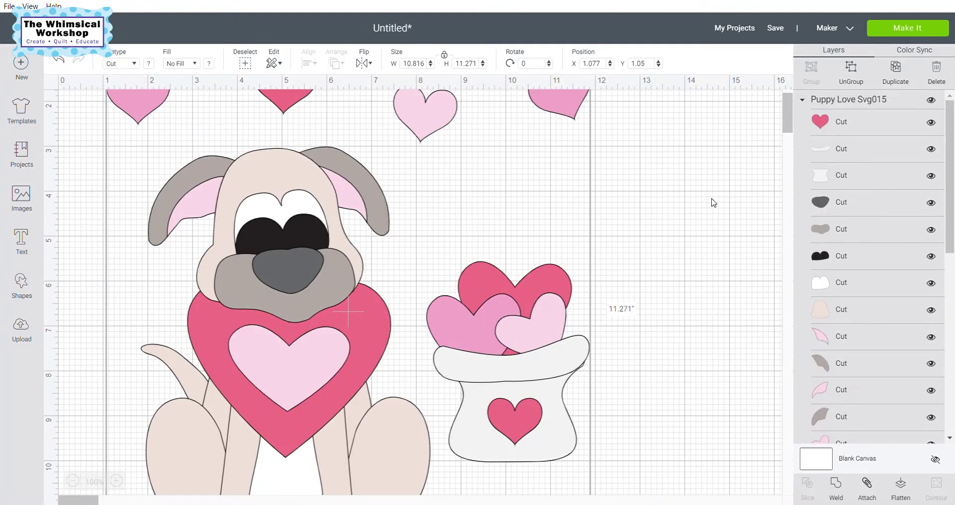
click(908, 30)
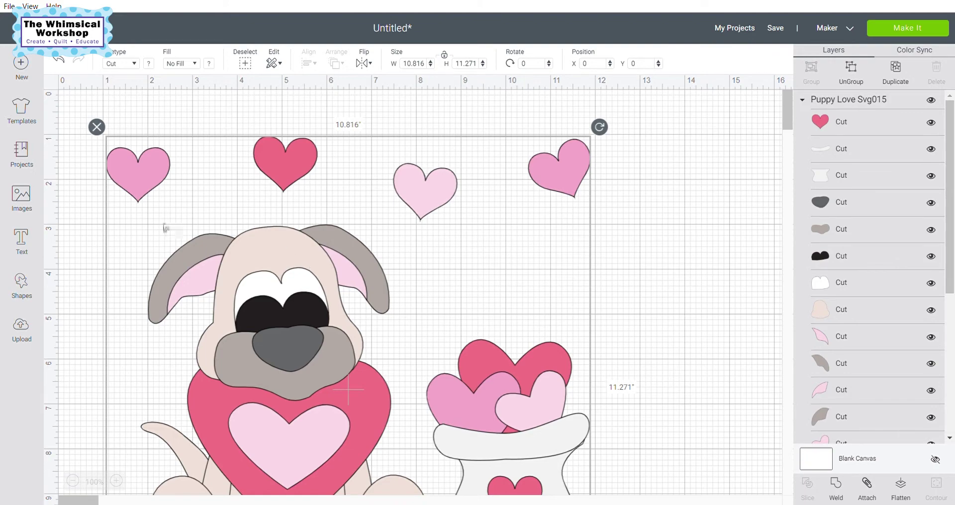
scroll(328, 249, down, 3)
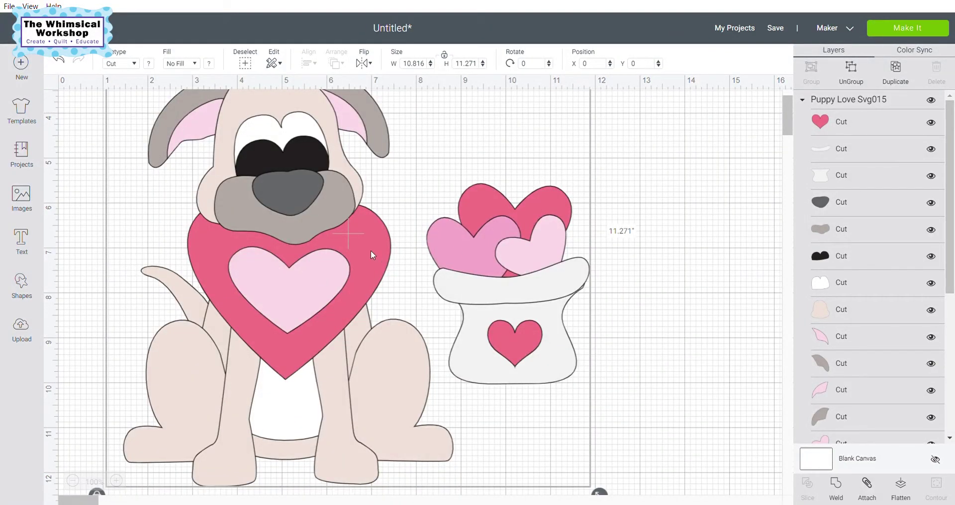
- Deselect the design and toggle the visibility of the small heart on the bag off and back on
click(671, 174)
click(352, 274)
click(931, 123)
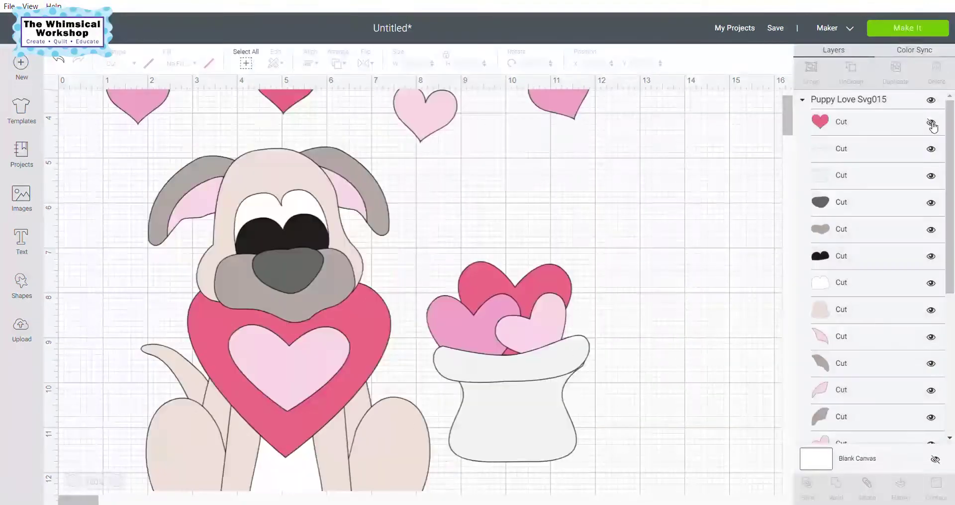
scroll(716, 206, up, 4)
scroll(716, 206, down, 2)
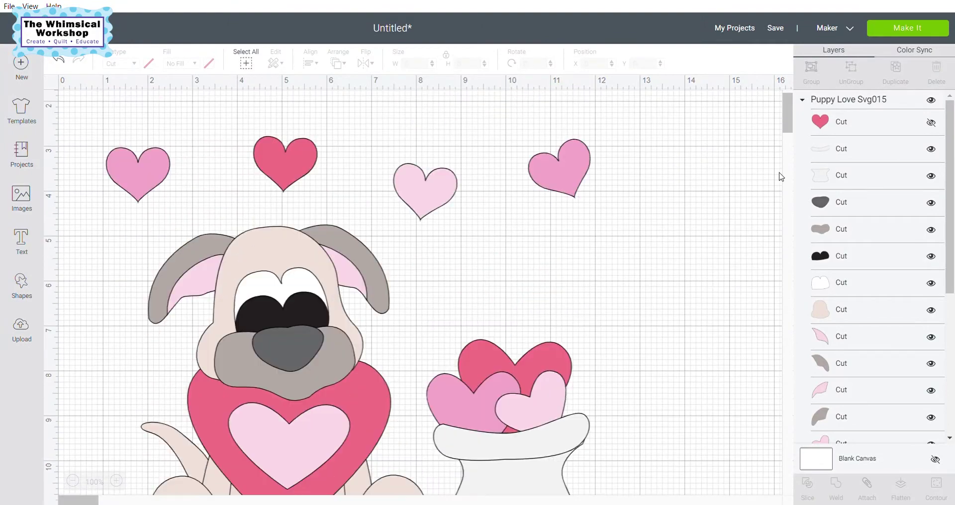
click(931, 124)
click(932, 124)
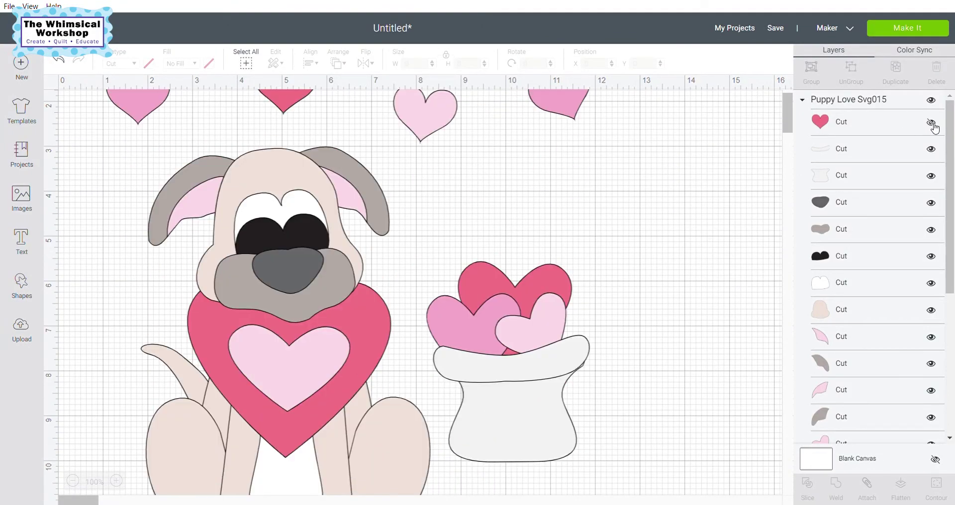
click(933, 125)
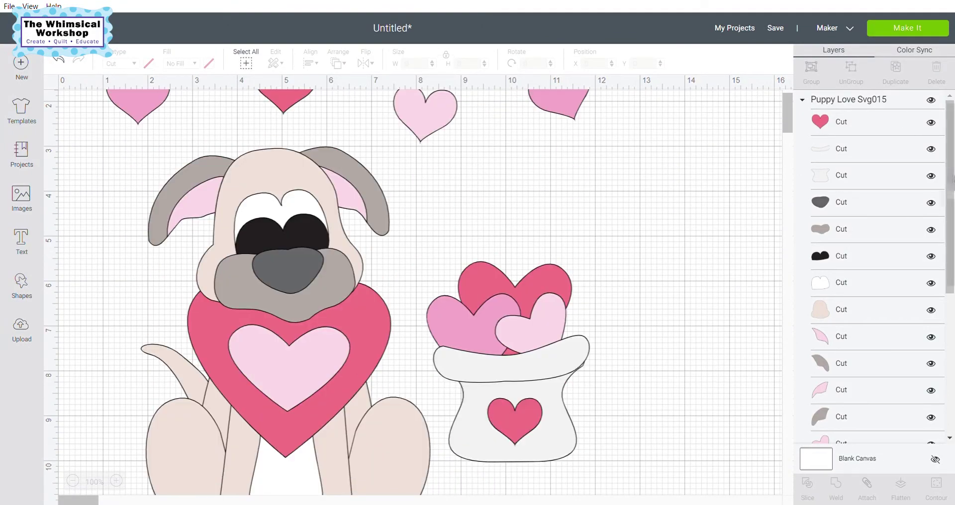
- Hide every layer of Puppy Love Svg015 except the bag's small heart, and restore the visibility of the whole group
click(931, 123)
click(937, 154)
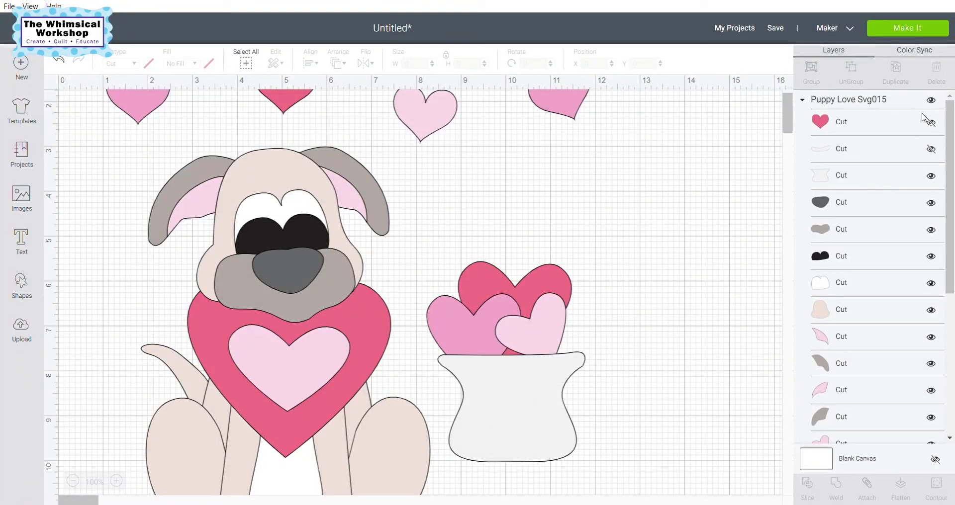
click(932, 101)
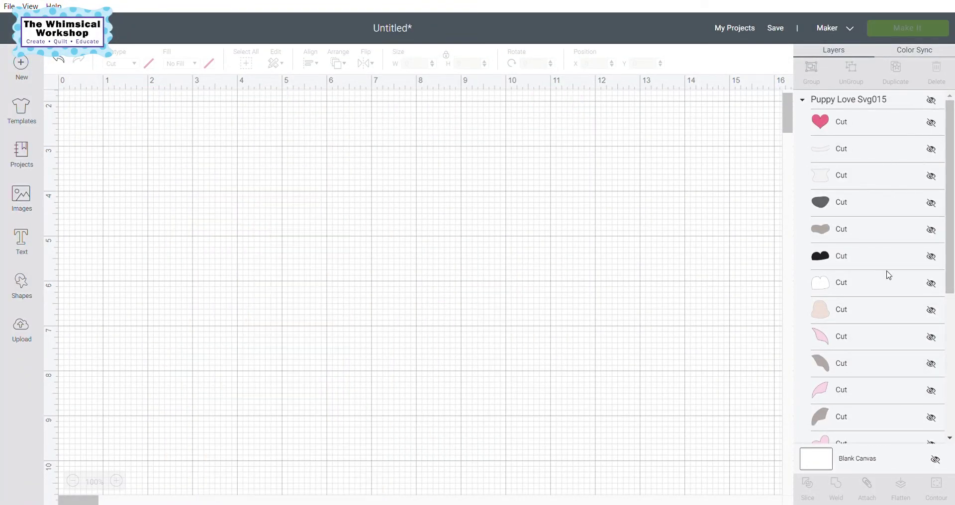
click(931, 123)
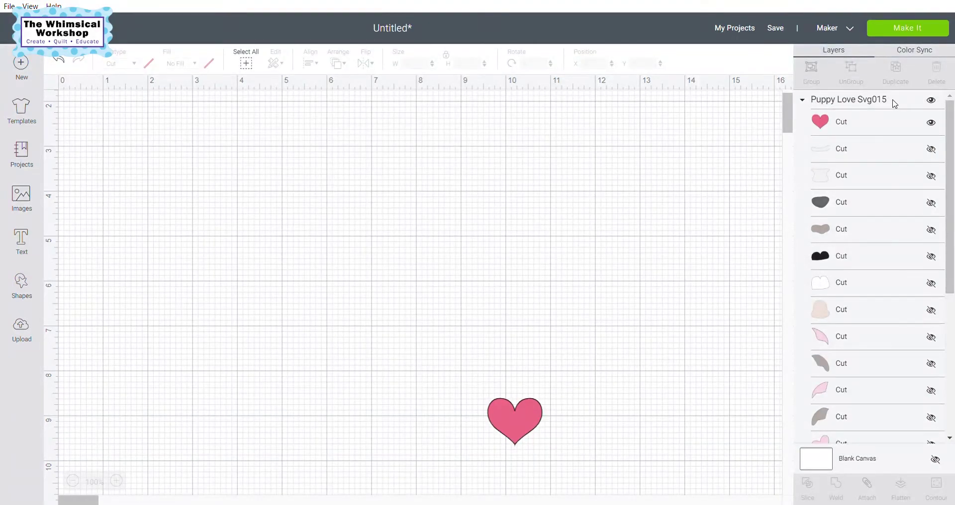
click(933, 101)
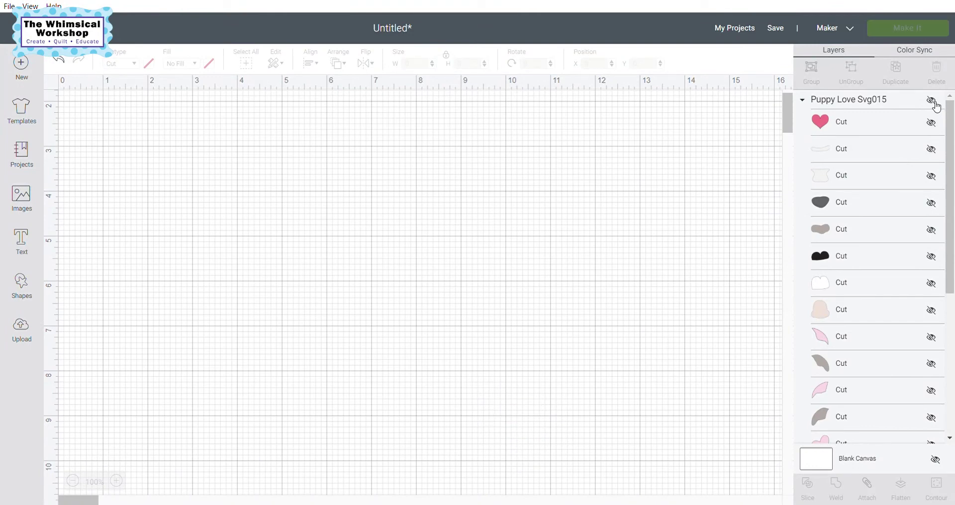
click(933, 102)
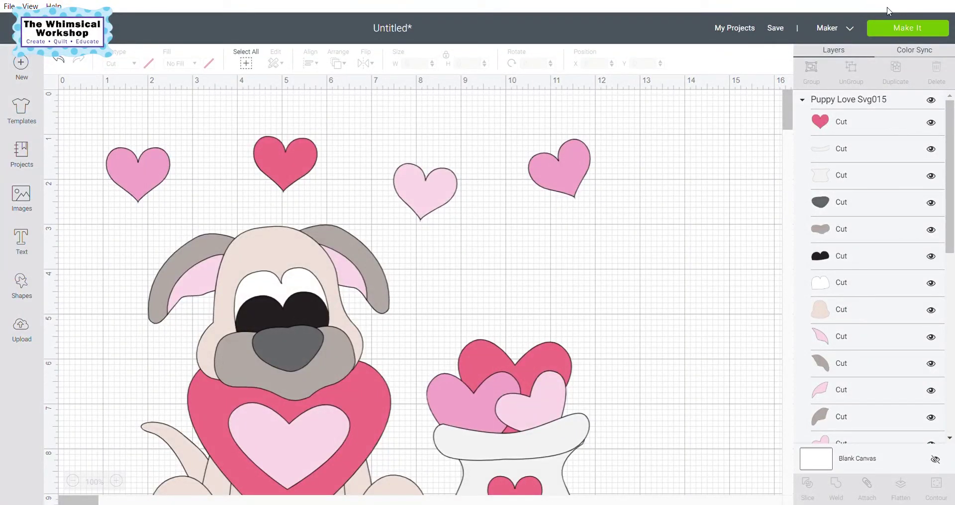
- Prepare the mats, move mat 1's belly piece to about 0.5 in across, 0.4 in down and its eye piece to about 3.4, 1.6 in, and continue
click(915, 29)
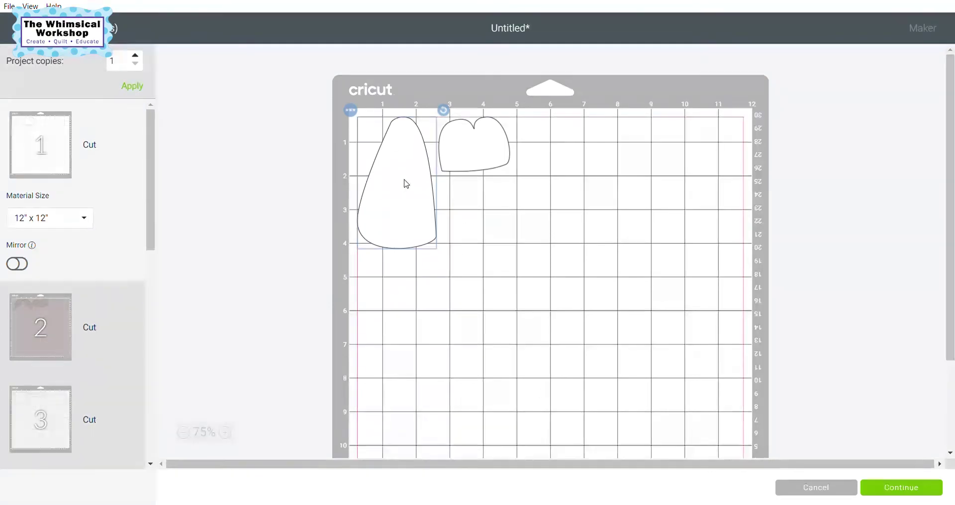
drag(467, 139, 486, 165)
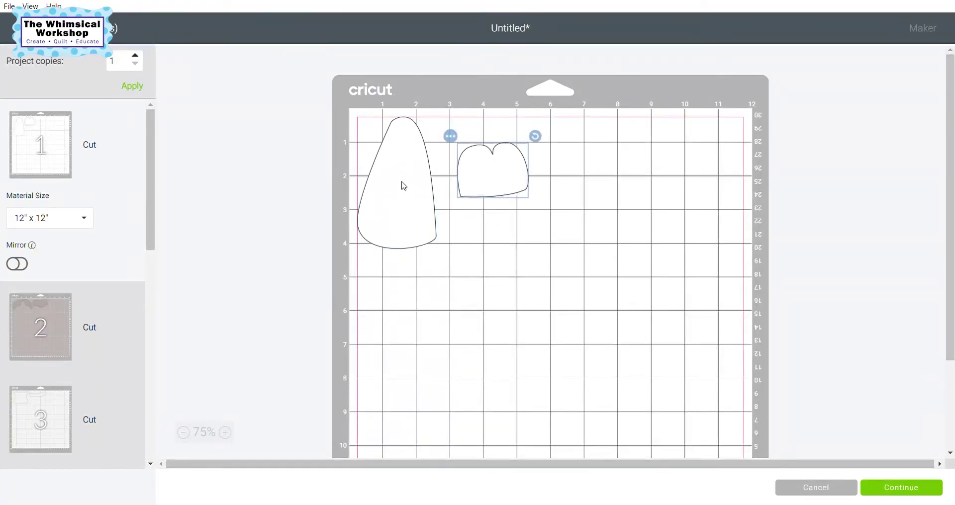
drag(403, 186, 415, 196)
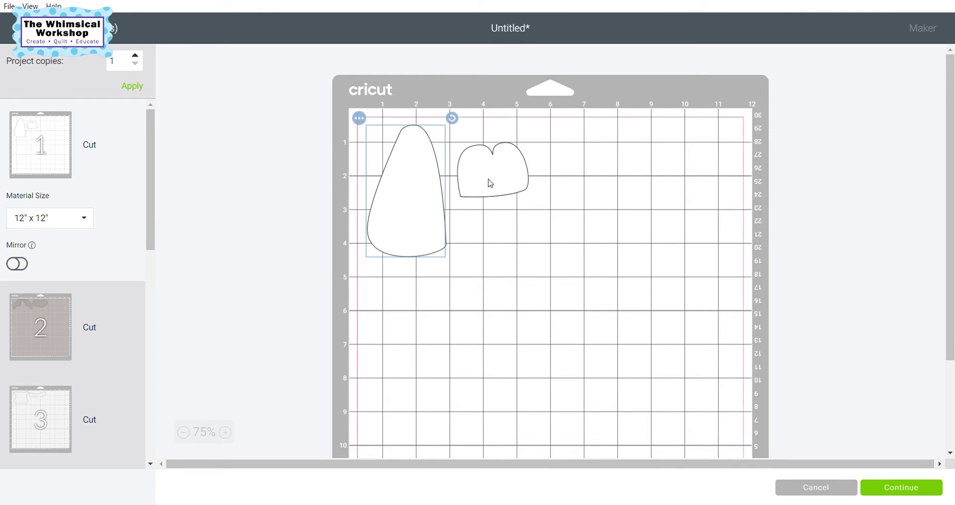
drag(489, 183, 495, 204)
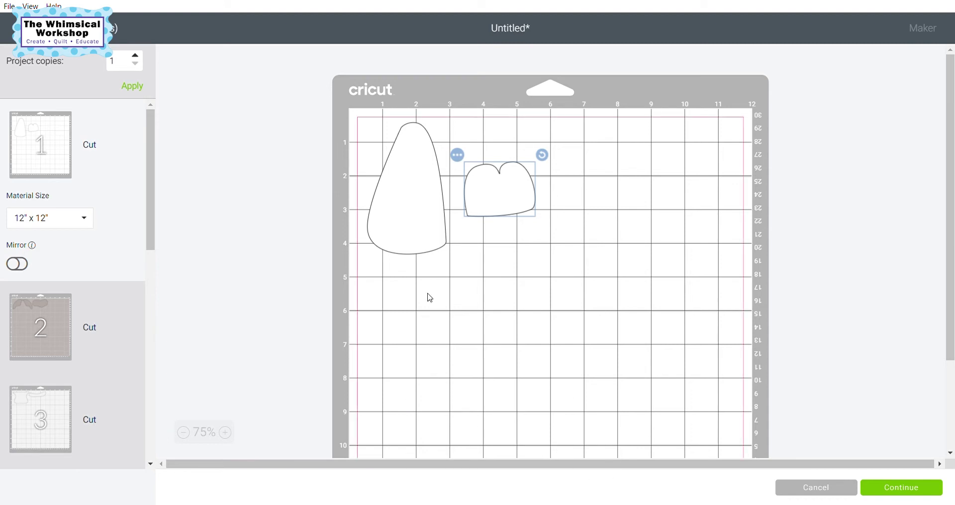
click(911, 493)
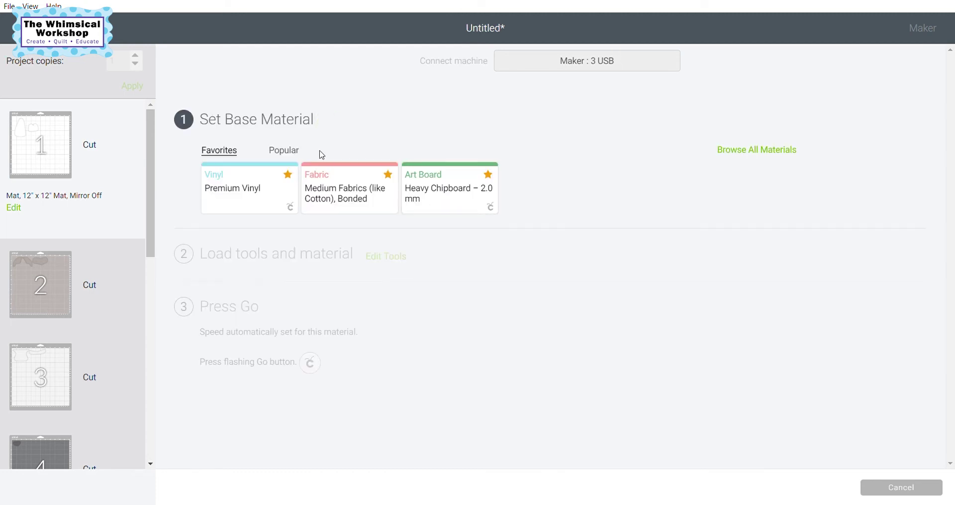
- Browse the full materials list down to the Medium Fabrics (like Cotton) entries
click(732, 160)
scroll(473, 304, down, 4)
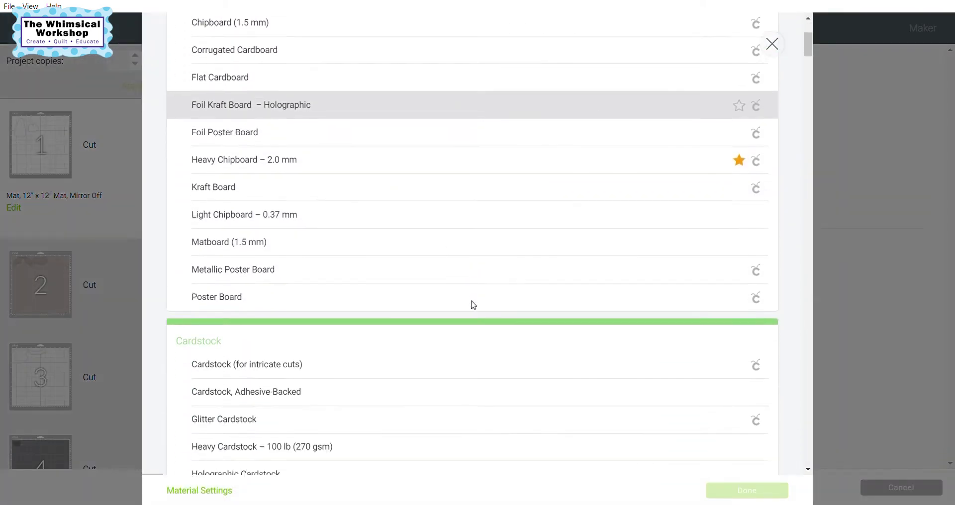
scroll(473, 305, down, 10)
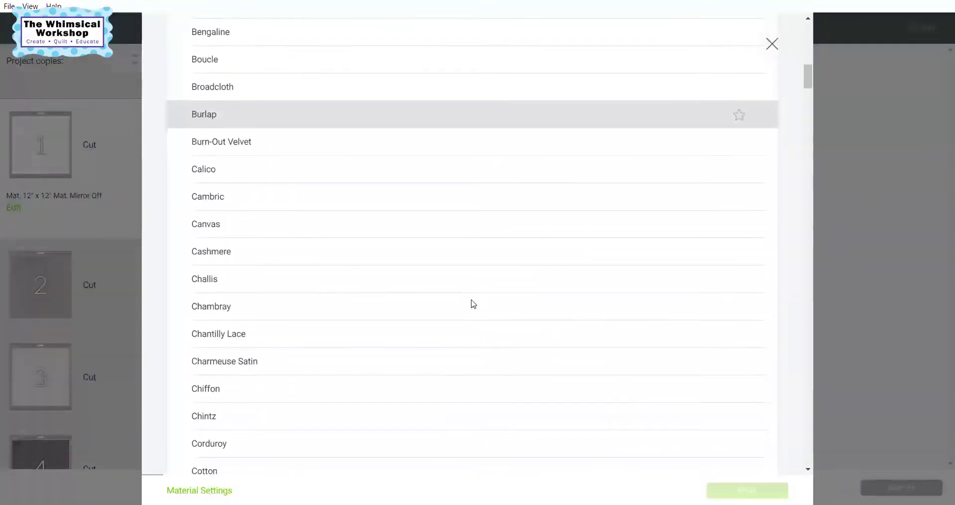
scroll(473, 304, down, 10)
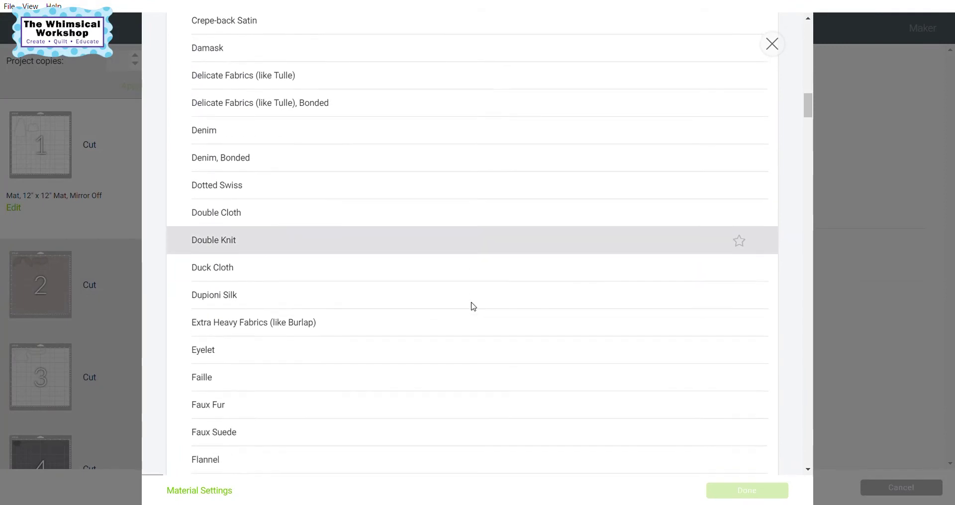
scroll(473, 307, down, 10)
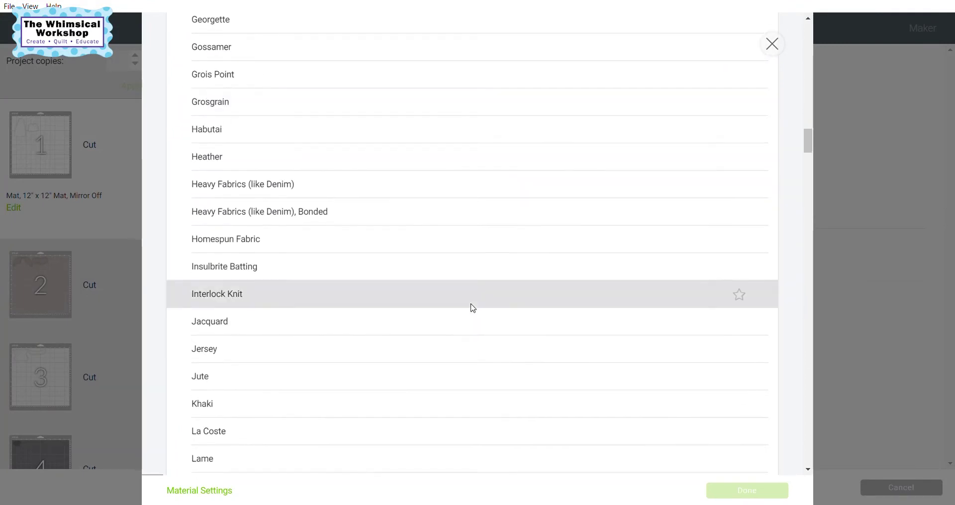
scroll(473, 307, down, 10)
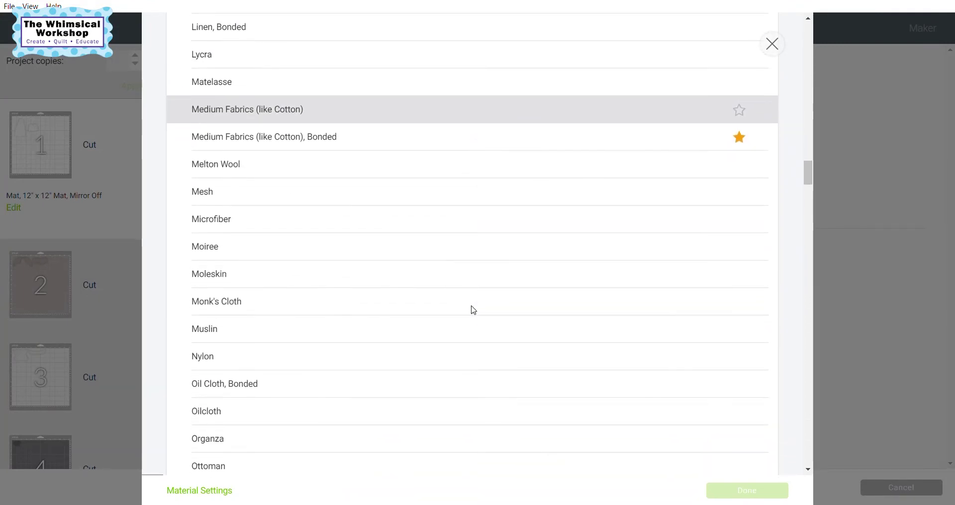
scroll(473, 309, down, 2)
scroll(448, 298, up, 3)
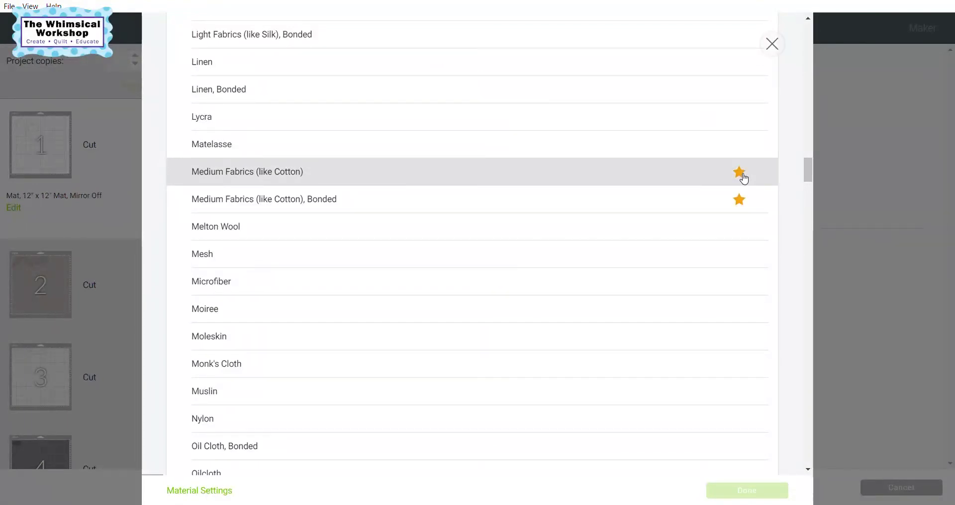
- Toggle the favorite mark of Medium Fabrics (like Cotton), Bonded off and back on, and close the materials list
click(739, 202)
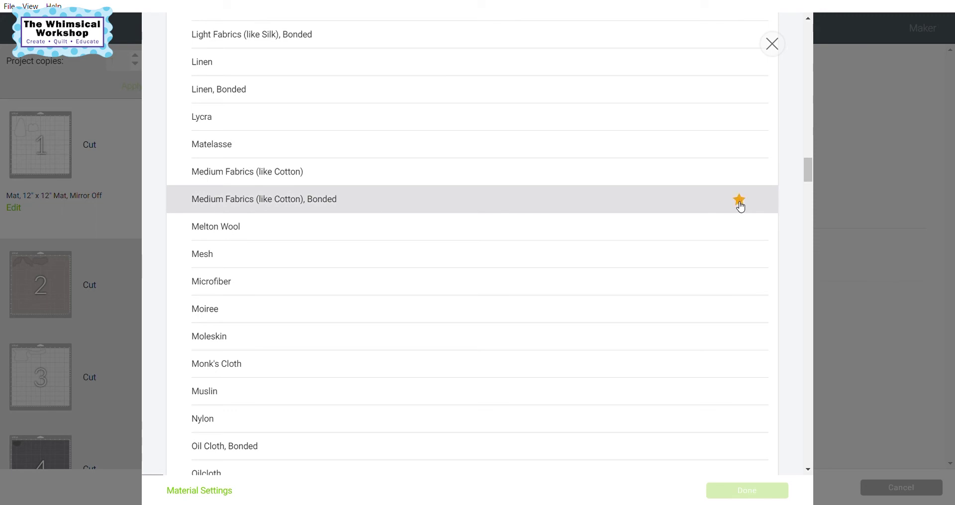
click(739, 201)
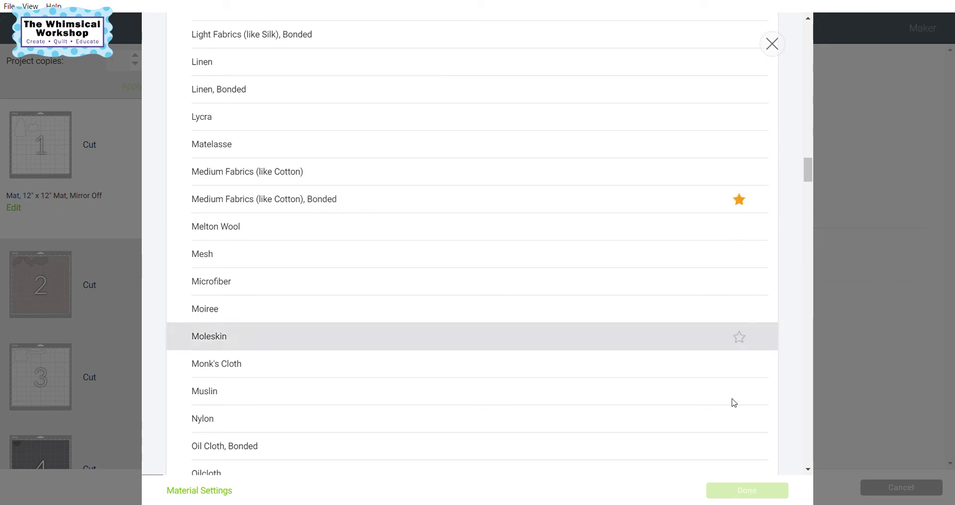
click(771, 43)
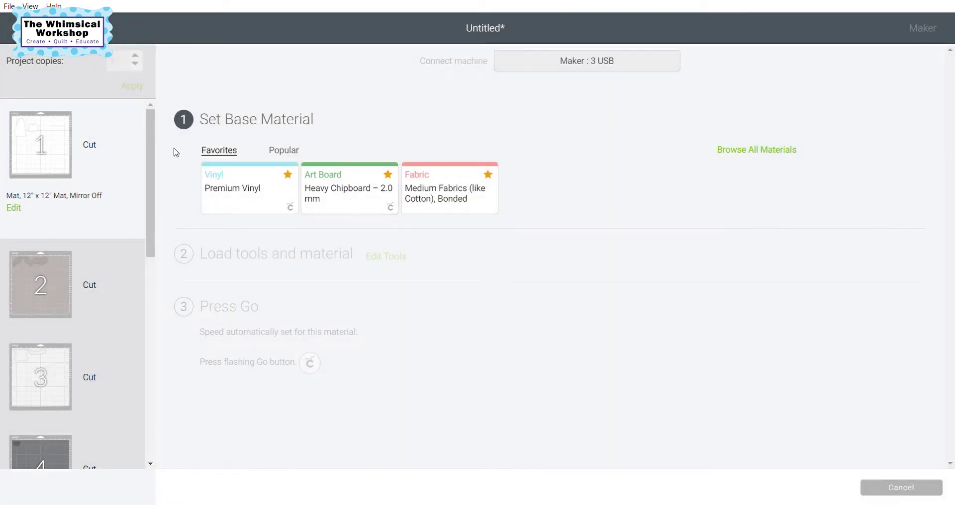
- Set the base material to Medium Fabrics (like Cotton), Bonded with Default pressure
click(455, 196)
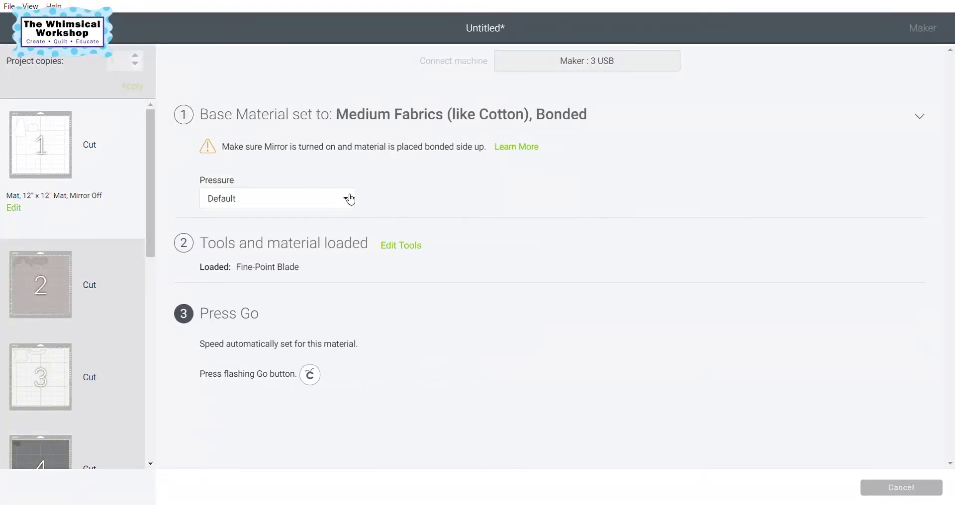
click(348, 199)
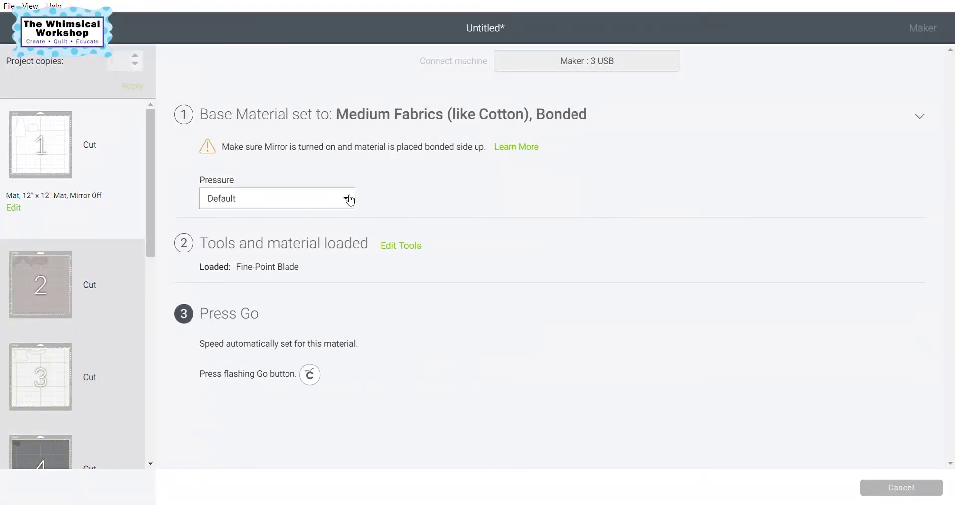
click(288, 220)
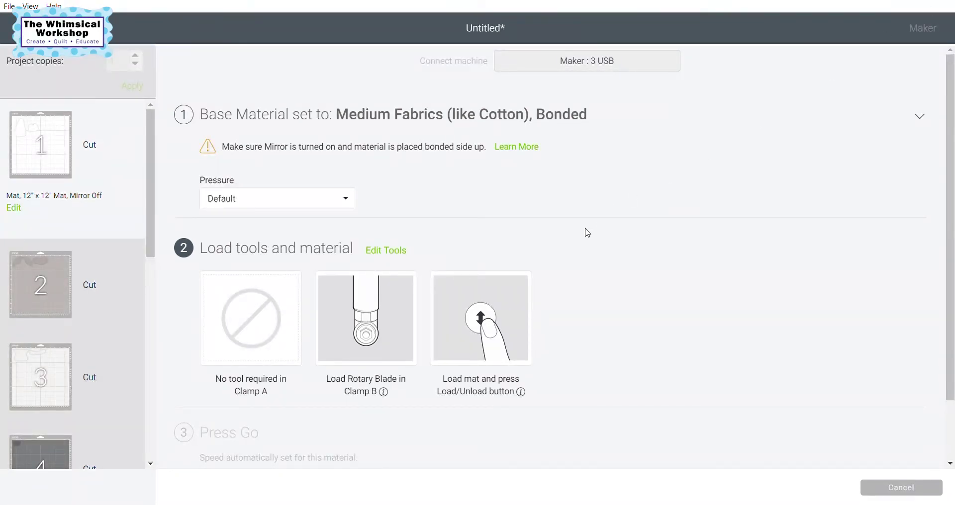
- Compare the Fine-Point Blade option and apply the Rotary Blade as the cutting tool
click(389, 256)
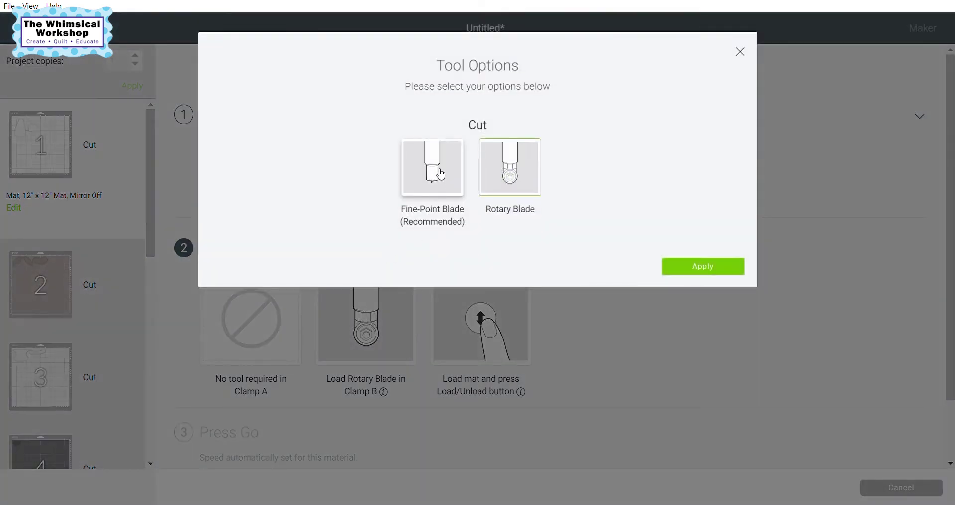
click(440, 174)
click(522, 174)
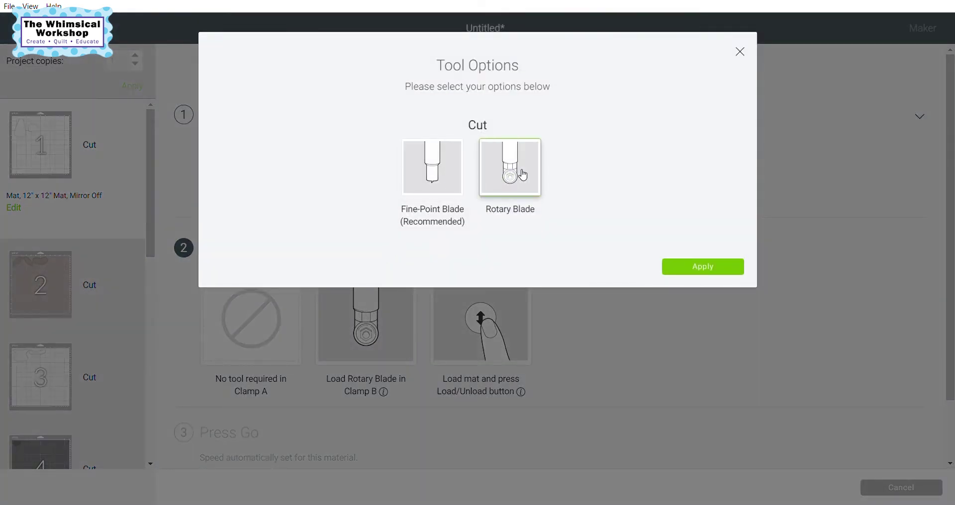
click(714, 269)
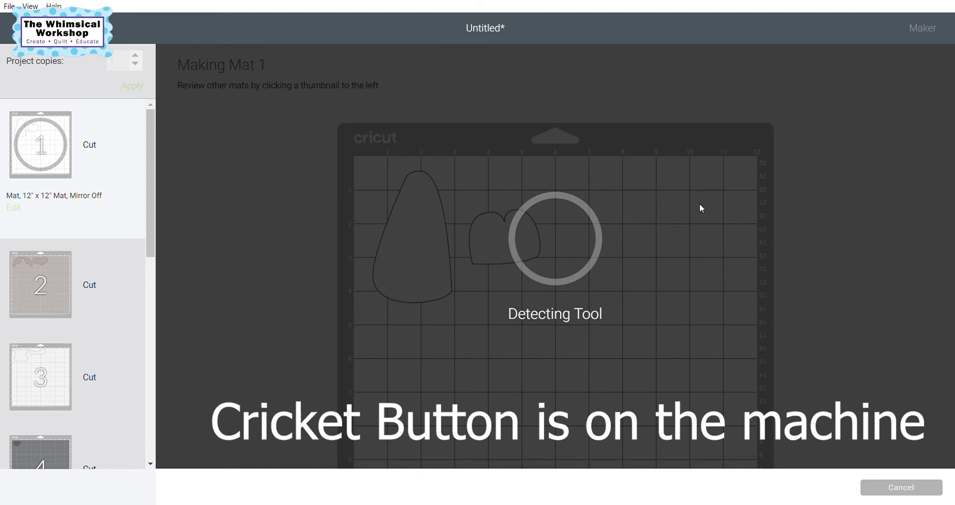
- Review the remaining mats up to mat 9 in the mat list while mat 1 is cutting
scroll(79, 246, down, 6)
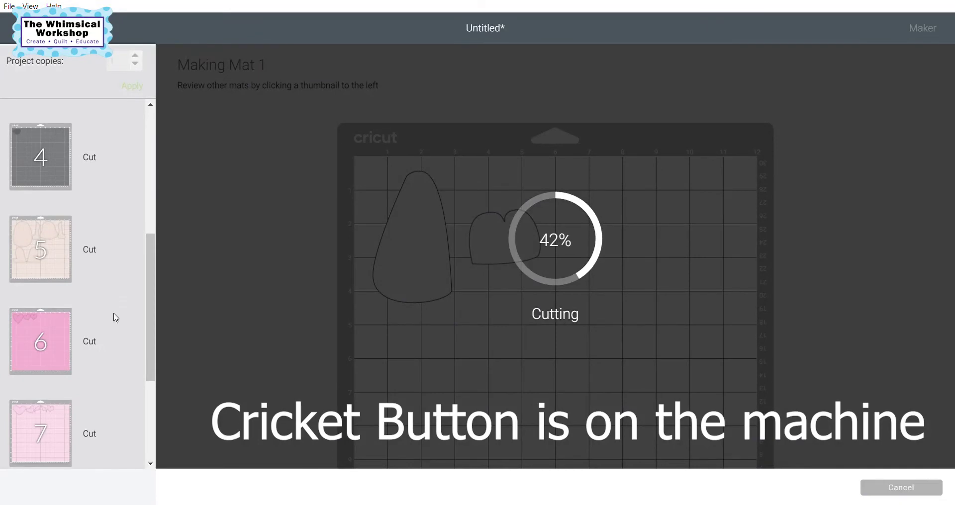
scroll(116, 323, down, 4)
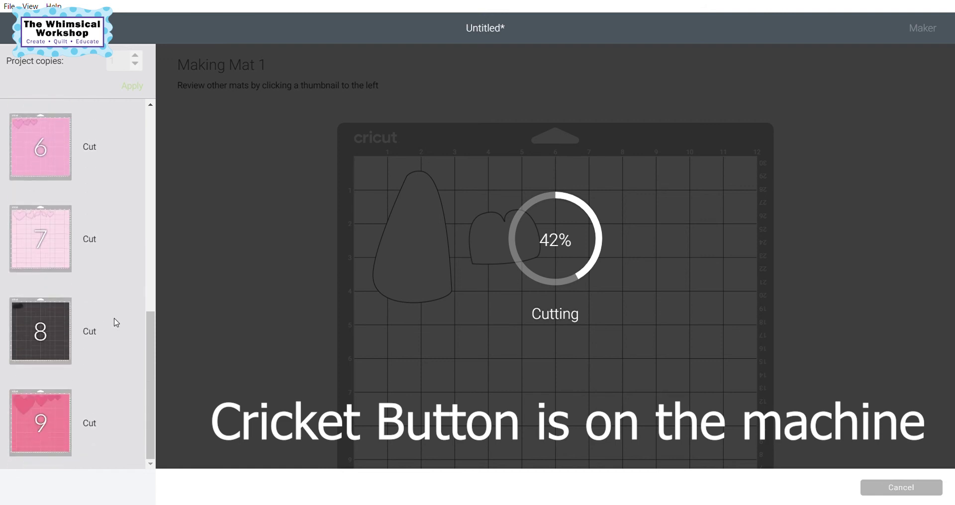